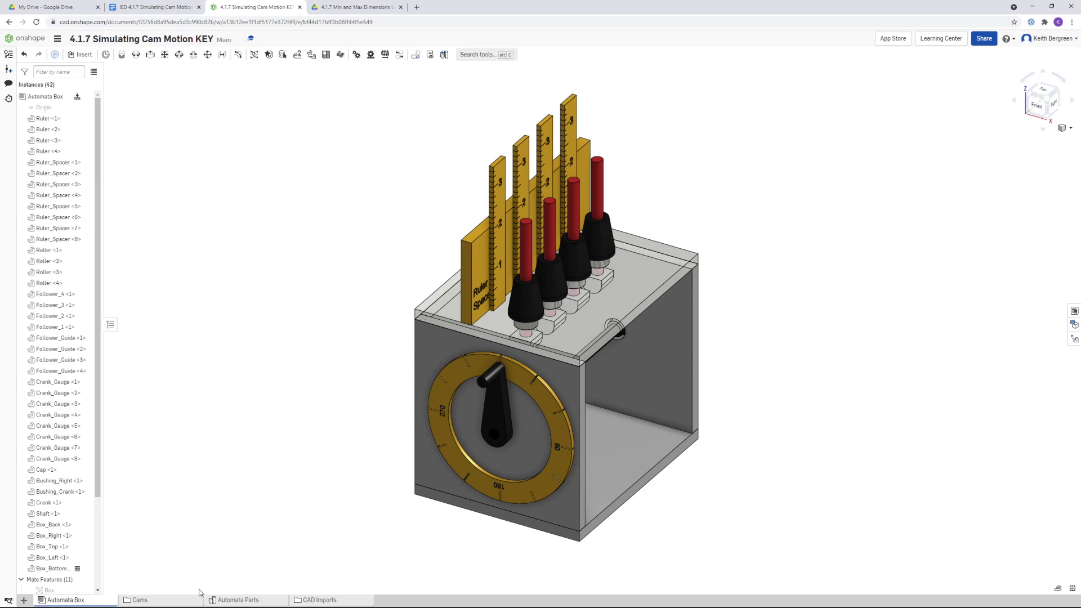
Step: Preview the Pear, Eccentric, Hex, Snail and Heart Cam part studios, ending back on Pear Cam
click(157, 601)
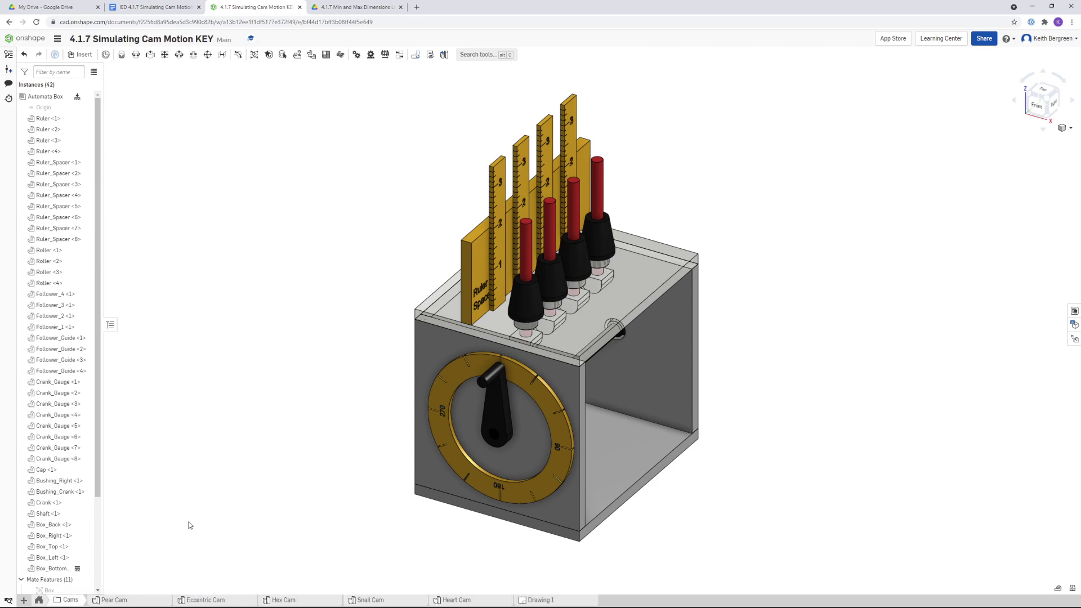
click(138, 602)
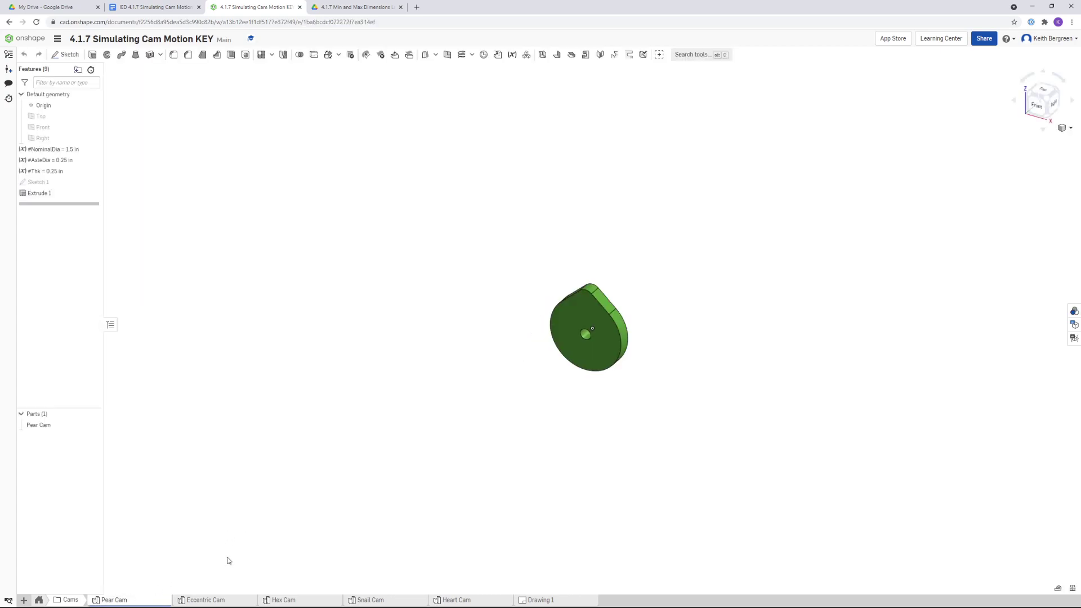
click(220, 601)
click(309, 601)
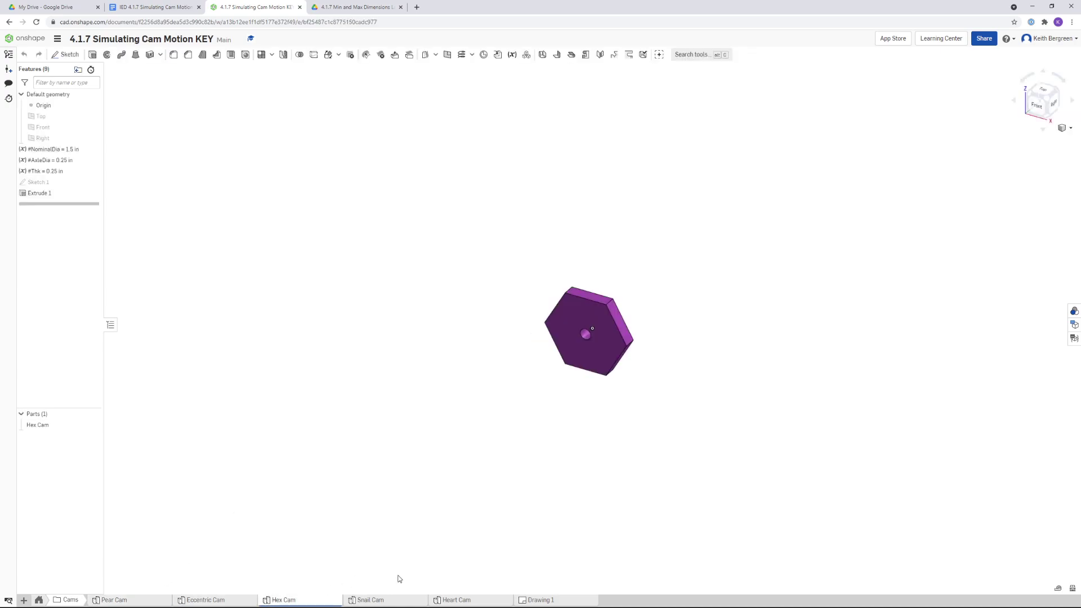
click(394, 603)
click(469, 601)
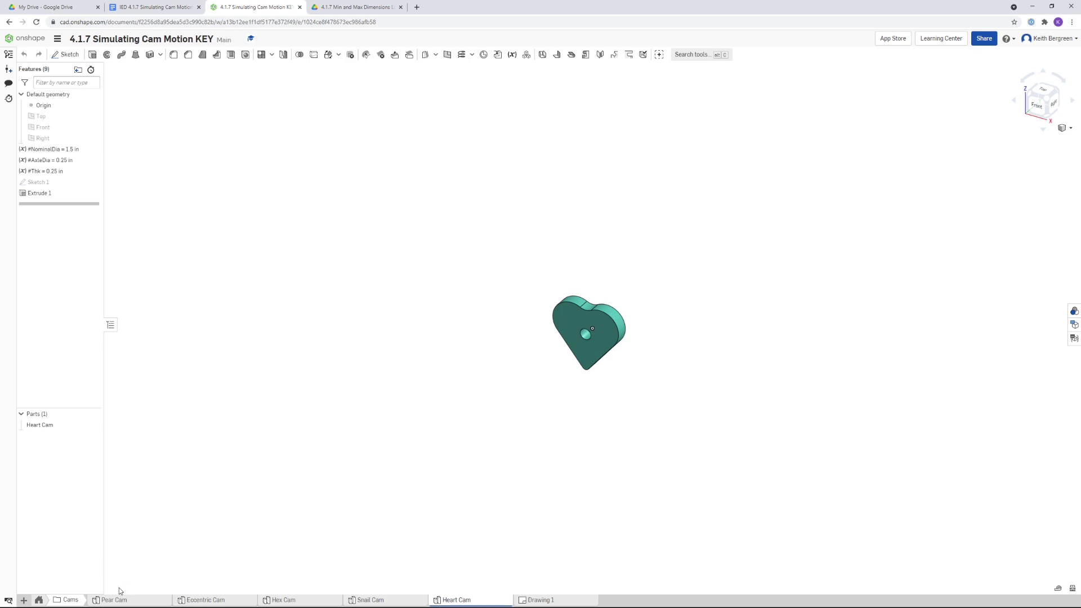
click(115, 600)
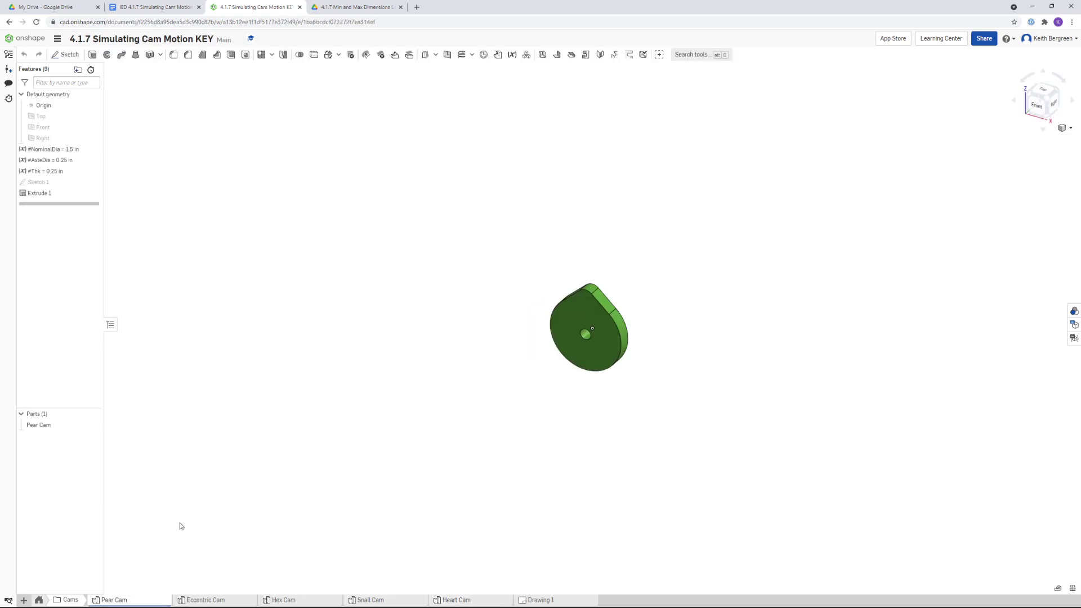
Step: Create Drawing 2 from the Size A template with no views
click(23, 601)
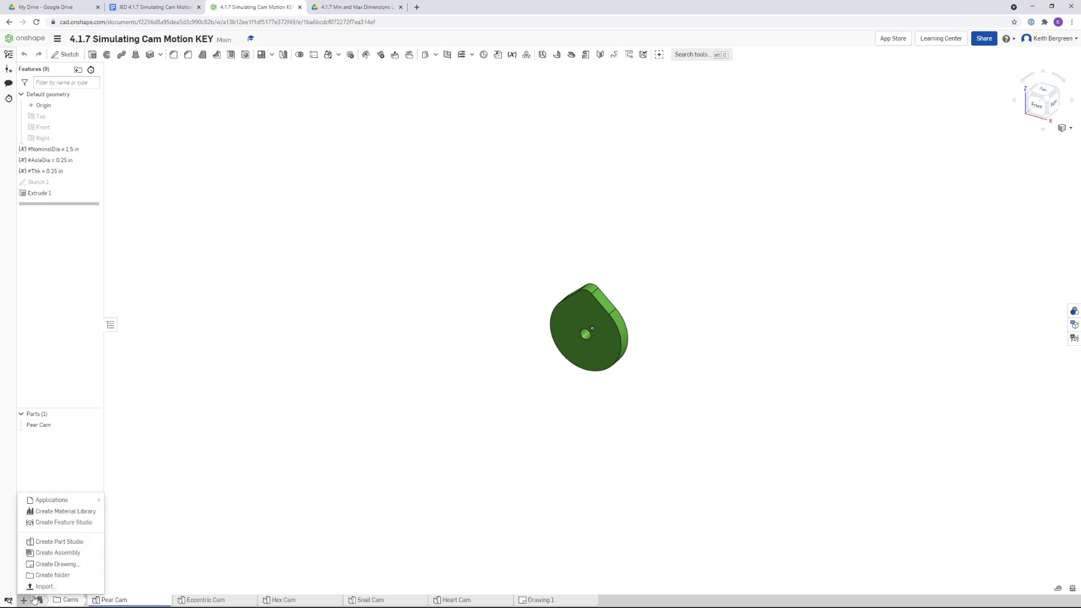
click(55, 564)
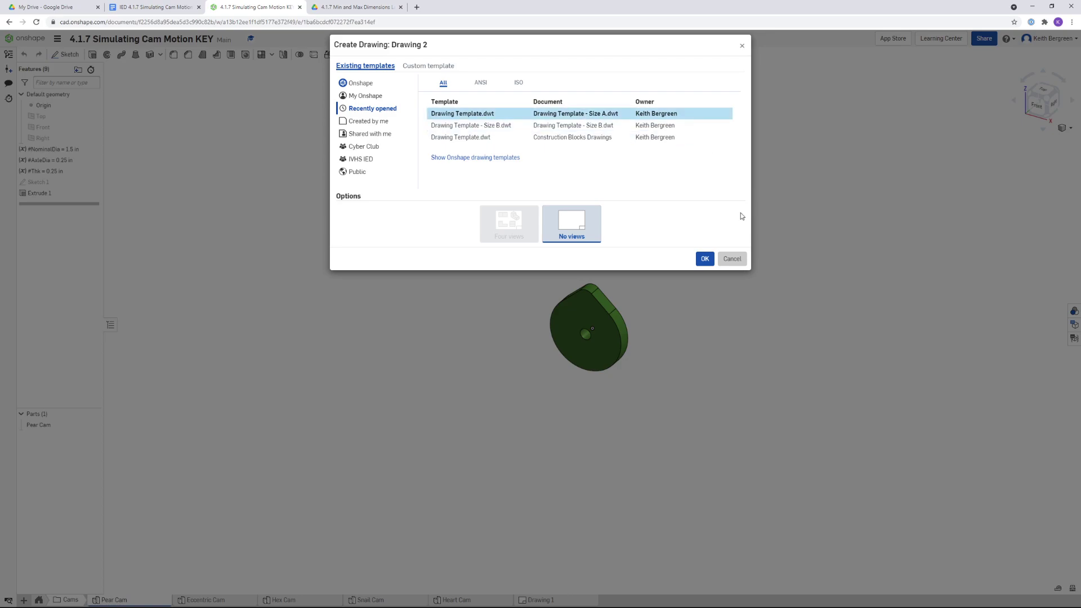
click(705, 258)
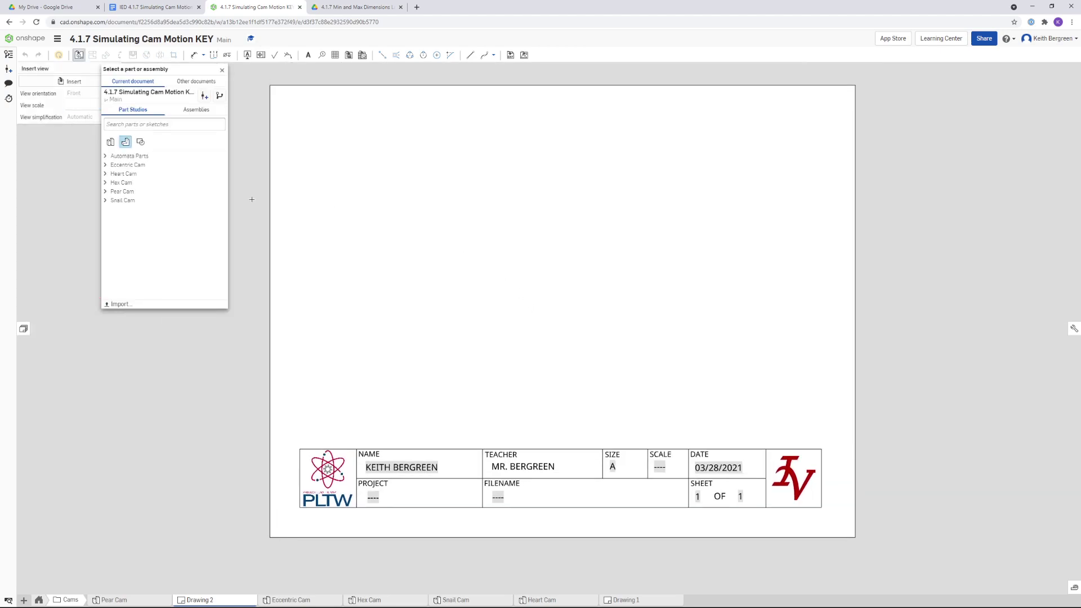
Step: Insert the Eccentric Cam part's front view at 1:1 in the sheet's top-left area
click(105, 165)
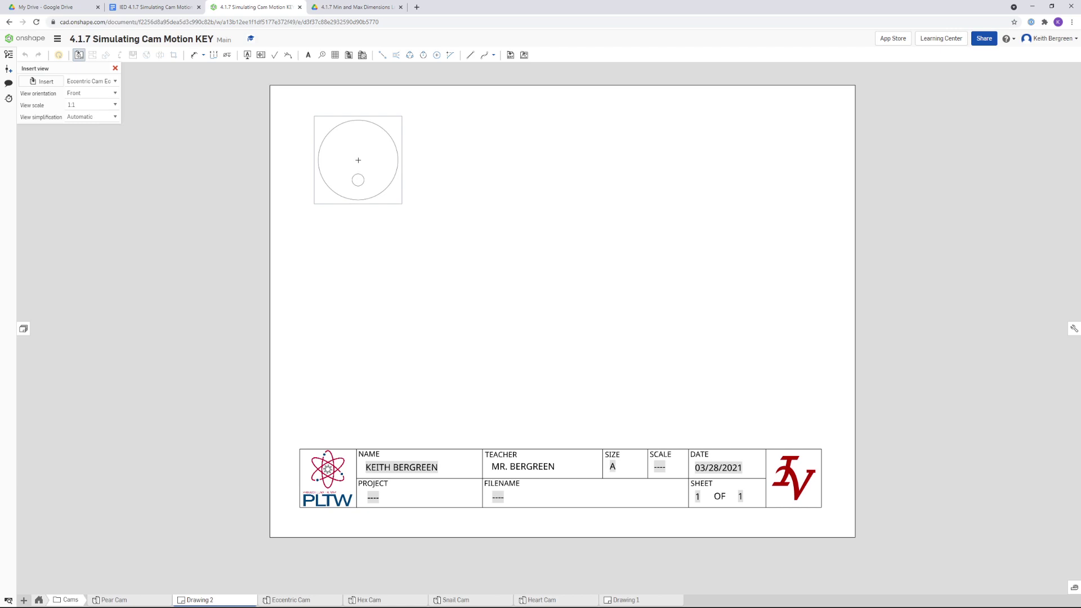
click(359, 160)
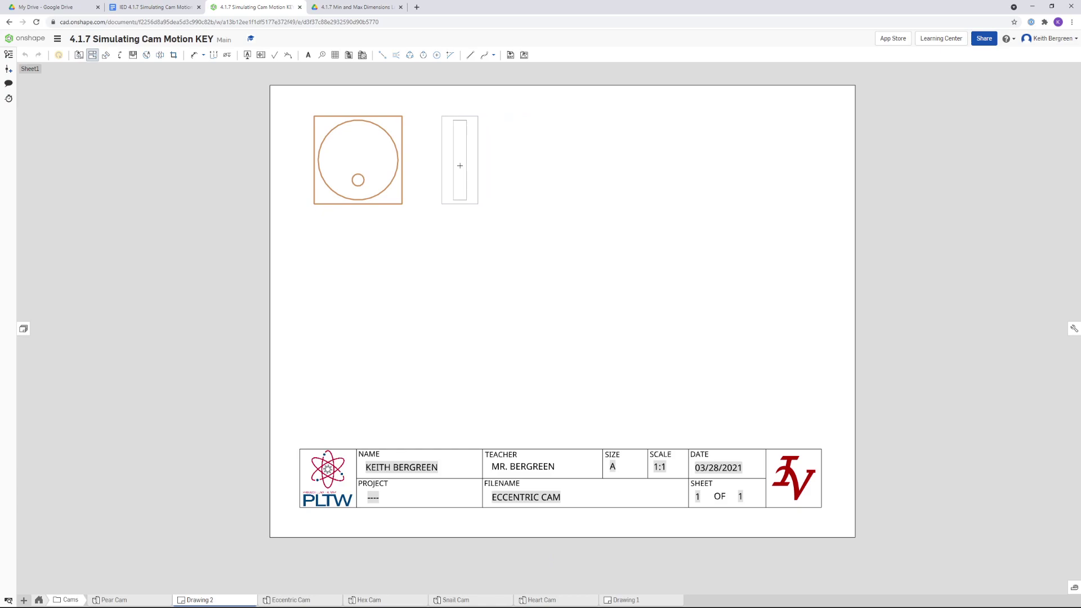
Step: Cancel the projected view and add a centre mark to the Eccentric Cam's small axle hole
key(Escape)
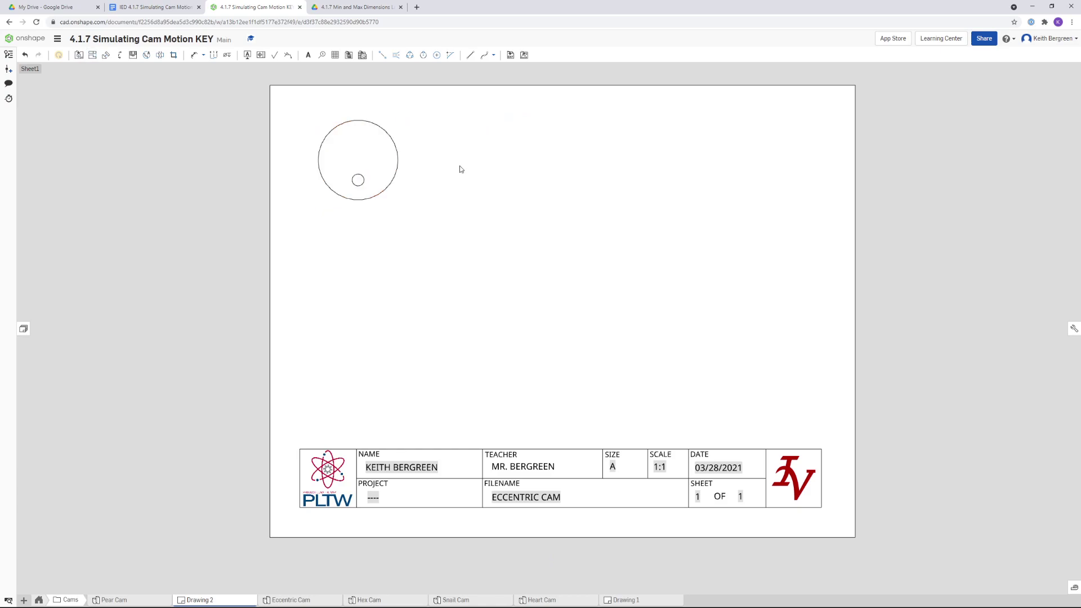
scroll(377, 166, up, 5)
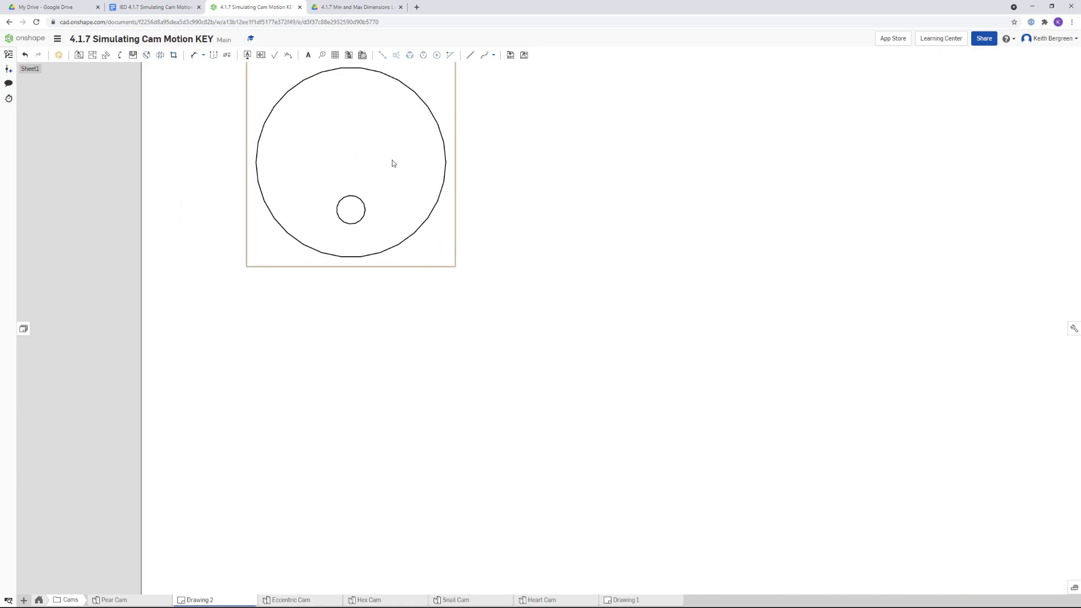
middle_drag(451, 214, 482, 251)
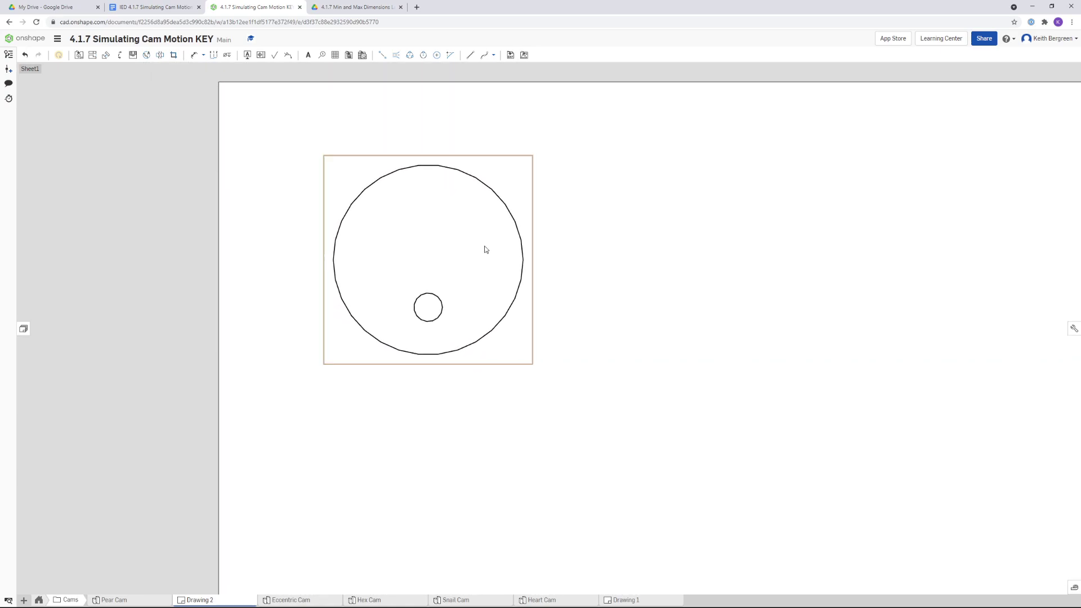
click(437, 56)
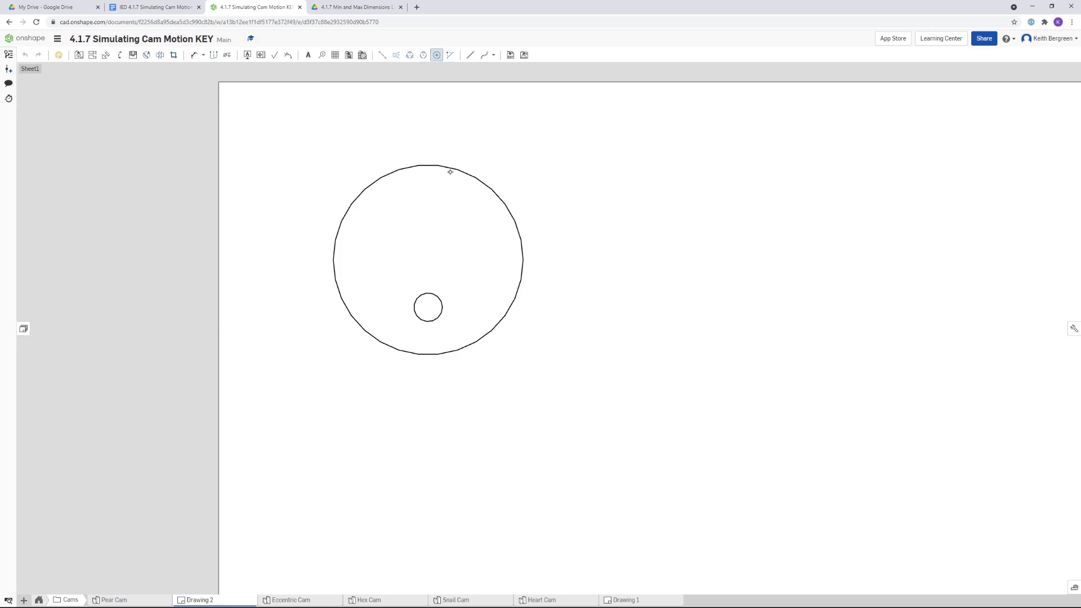
click(435, 294)
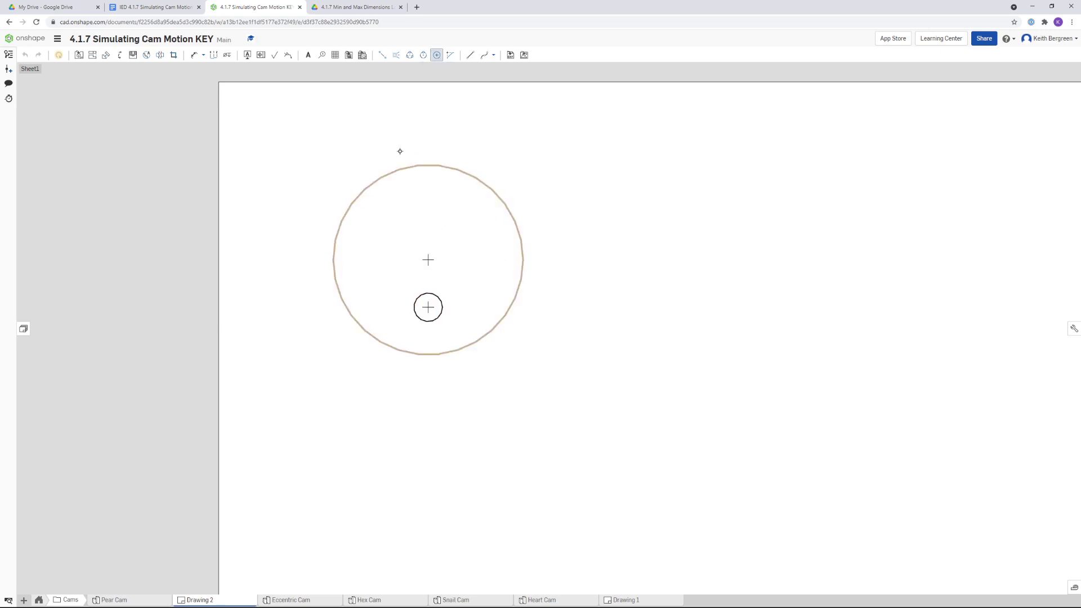
click(203, 55)
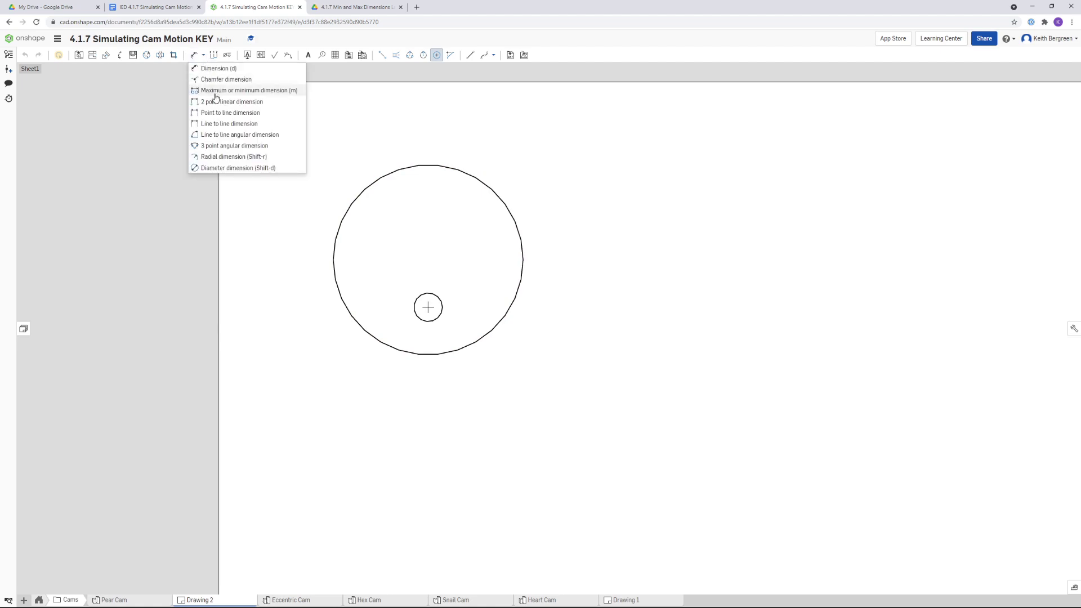
Step: Add a .375 minimum dimension from the axle hole centre to the cam's nearest edge, placed right
click(215, 94)
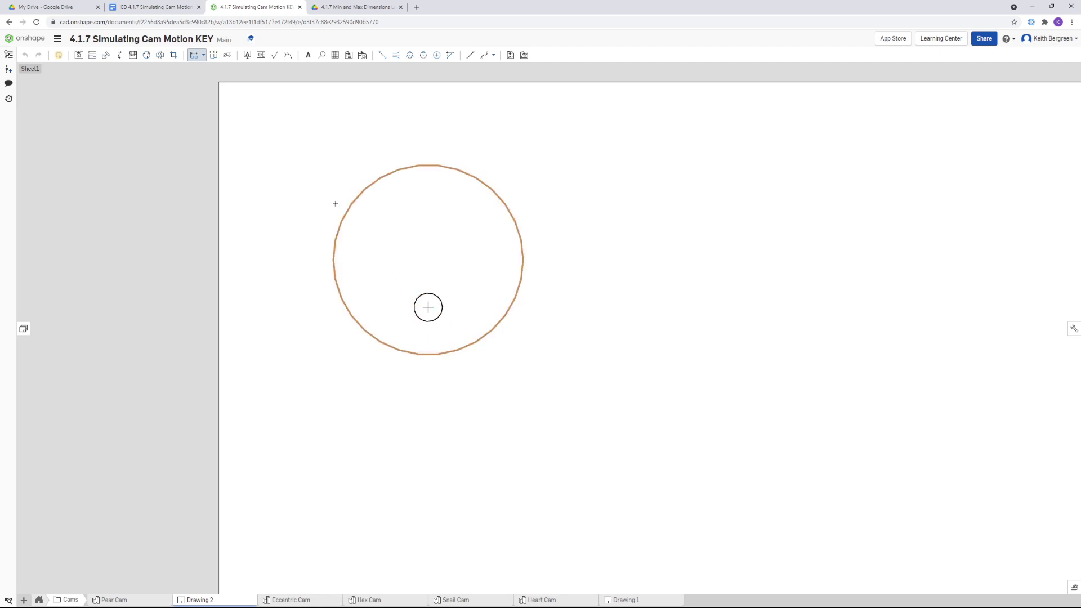
click(204, 55)
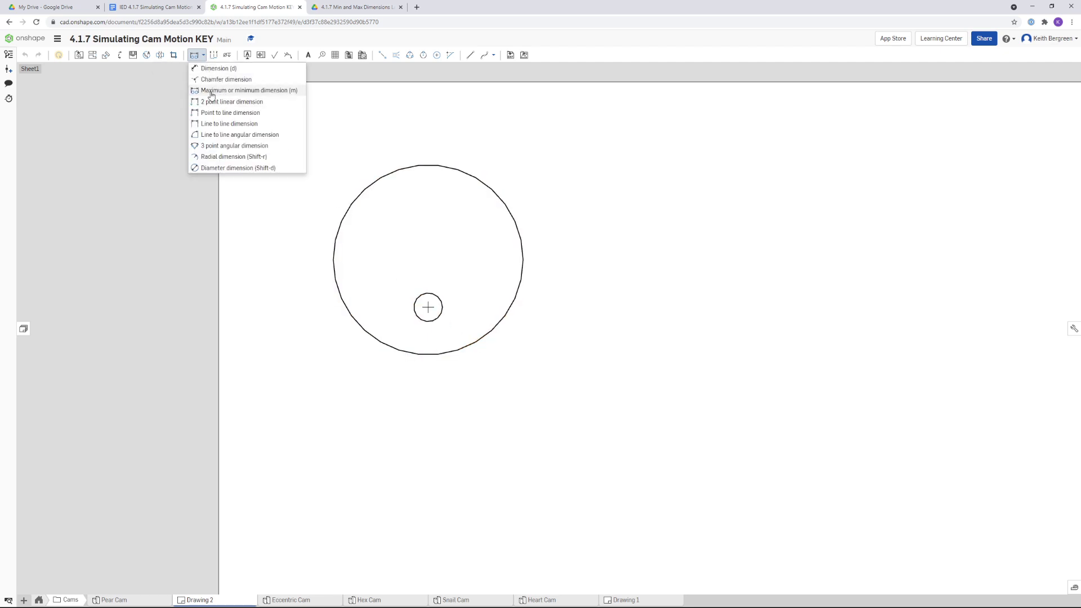
click(274, 93)
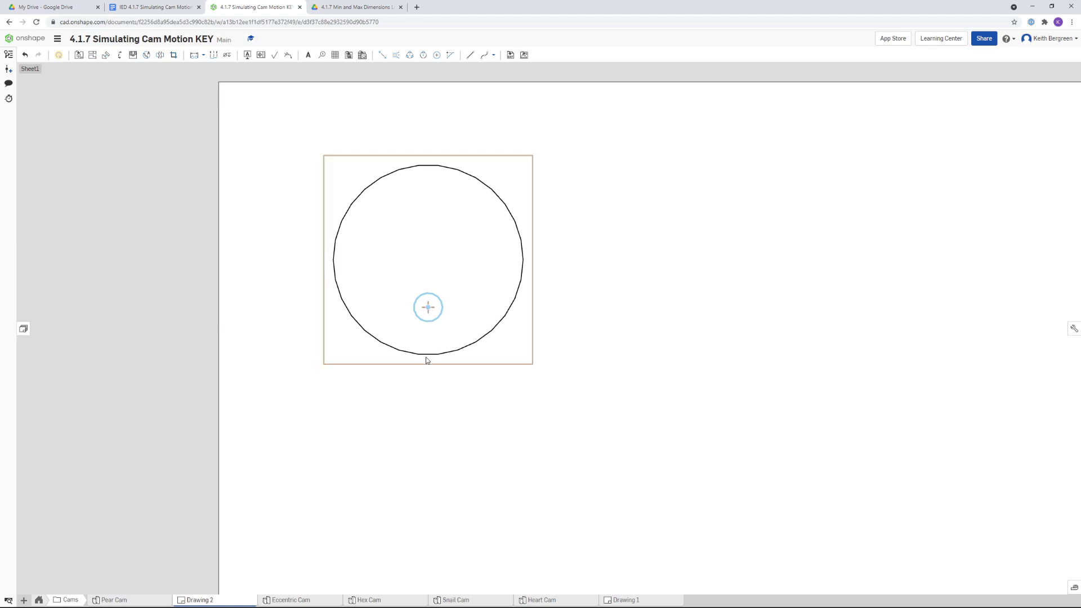
click(194, 54)
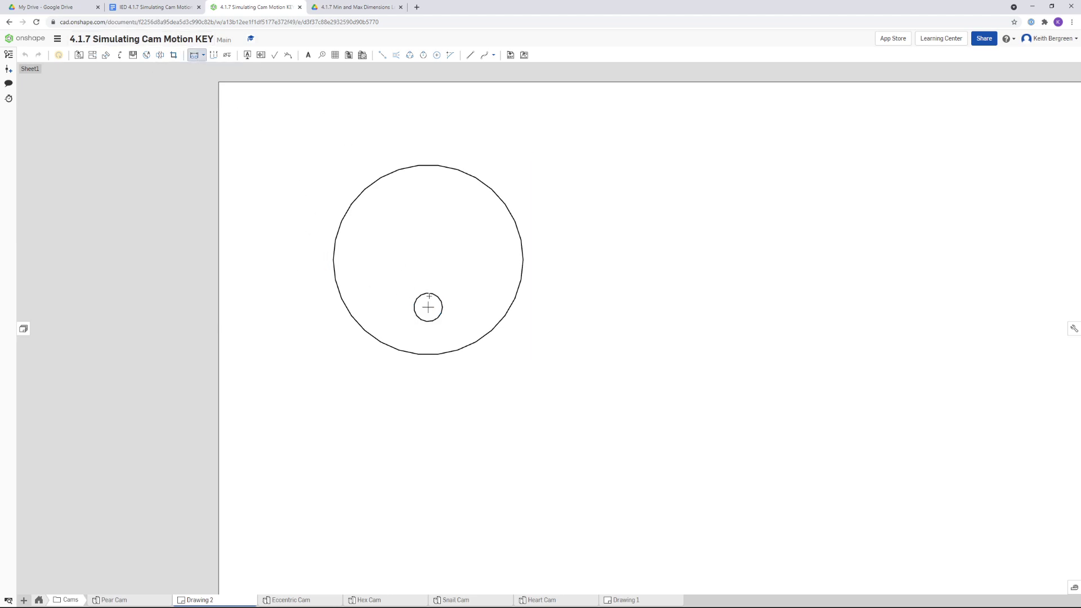
click(430, 355)
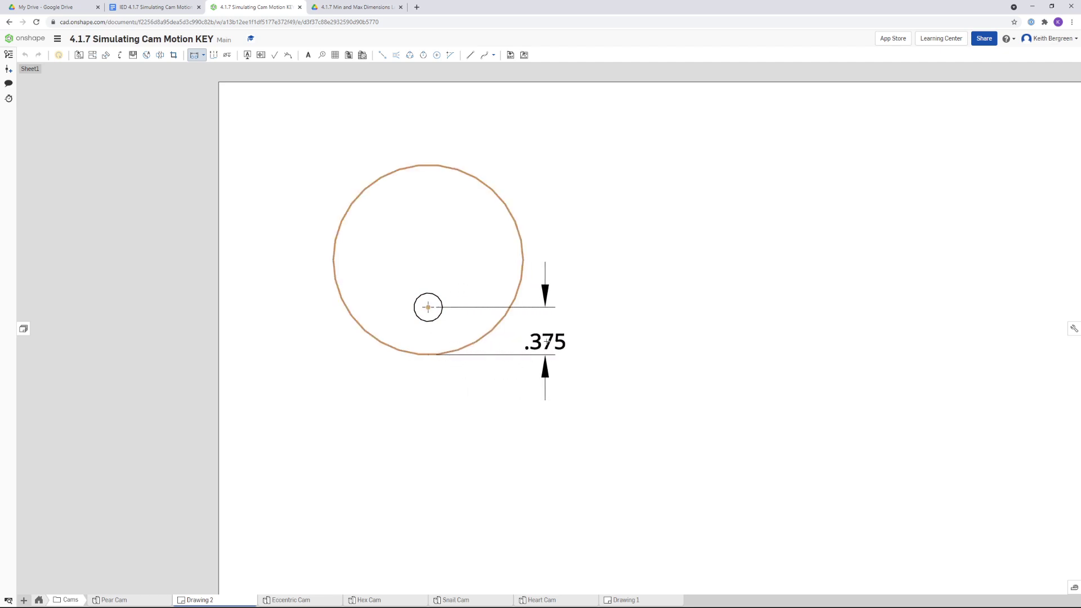
click(556, 332)
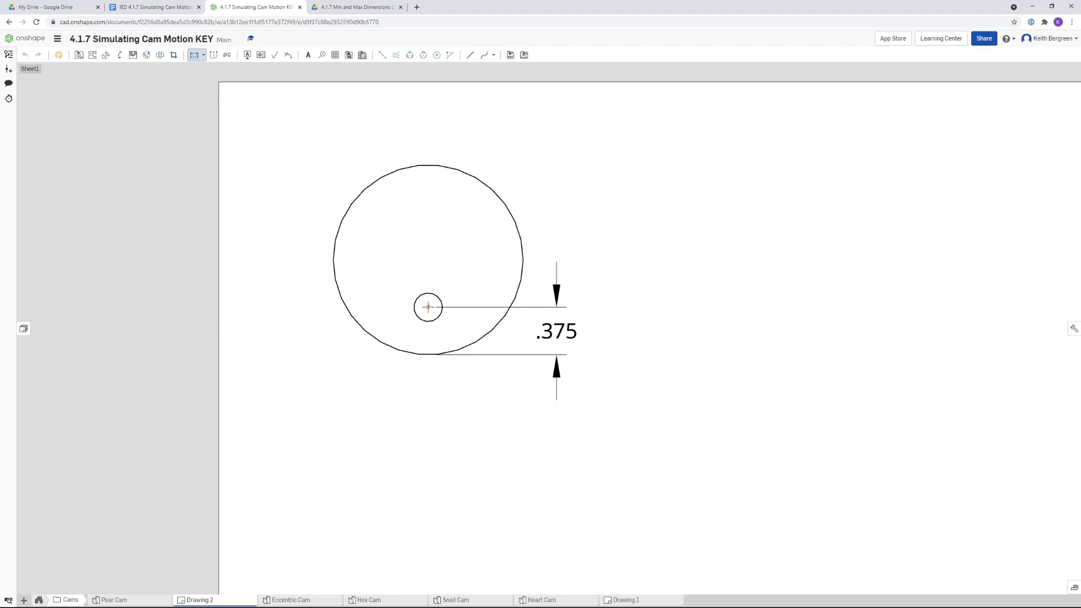
Step: Add the 1.125 maximum dimension from the axle centre to the cam's top, placed left
click(426, 165)
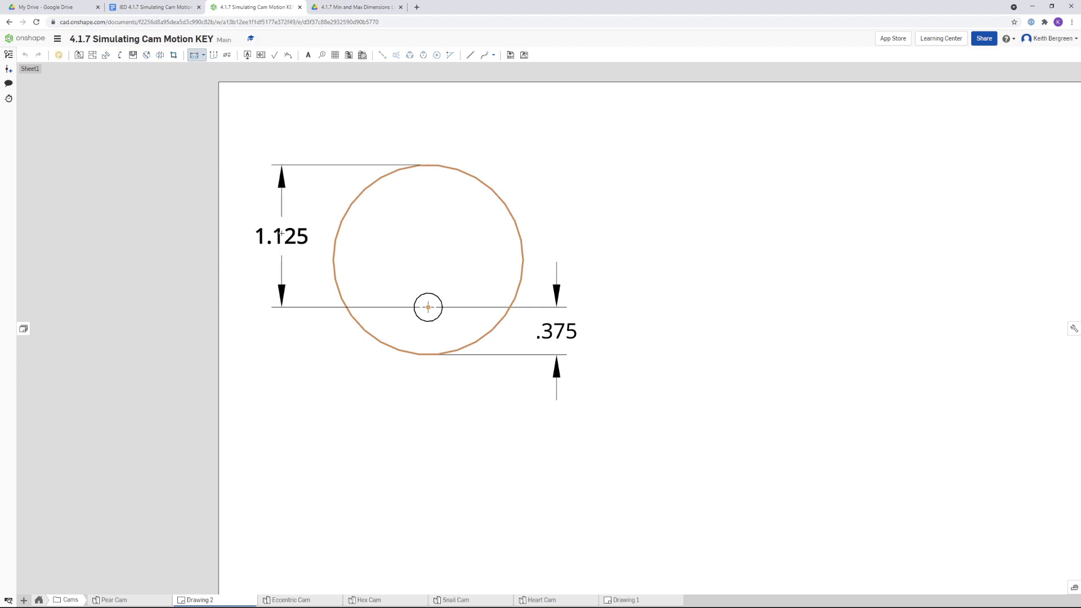
click(281, 233)
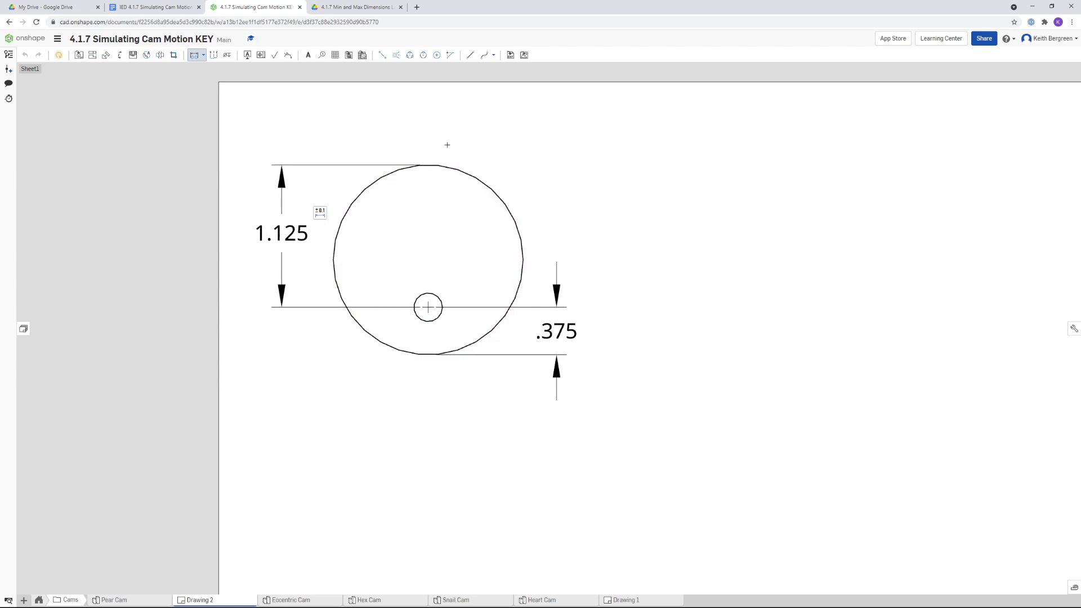
key(Escape)
Step: Switch to the 4.1.7 Min and Max Dimensions Labelled.pdf browser tab
click(362, 9)
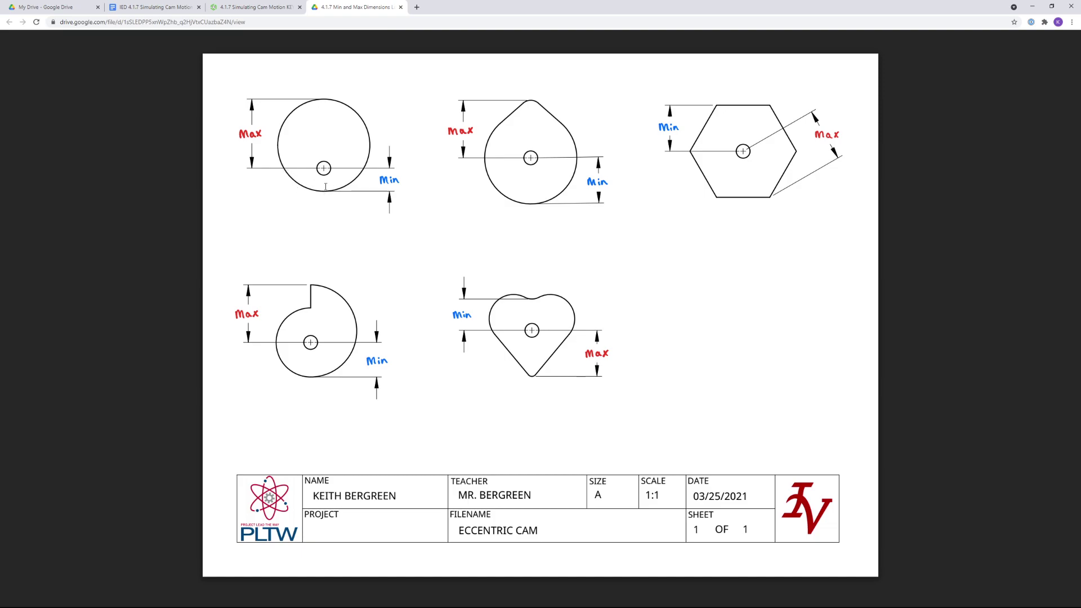
click(256, 7)
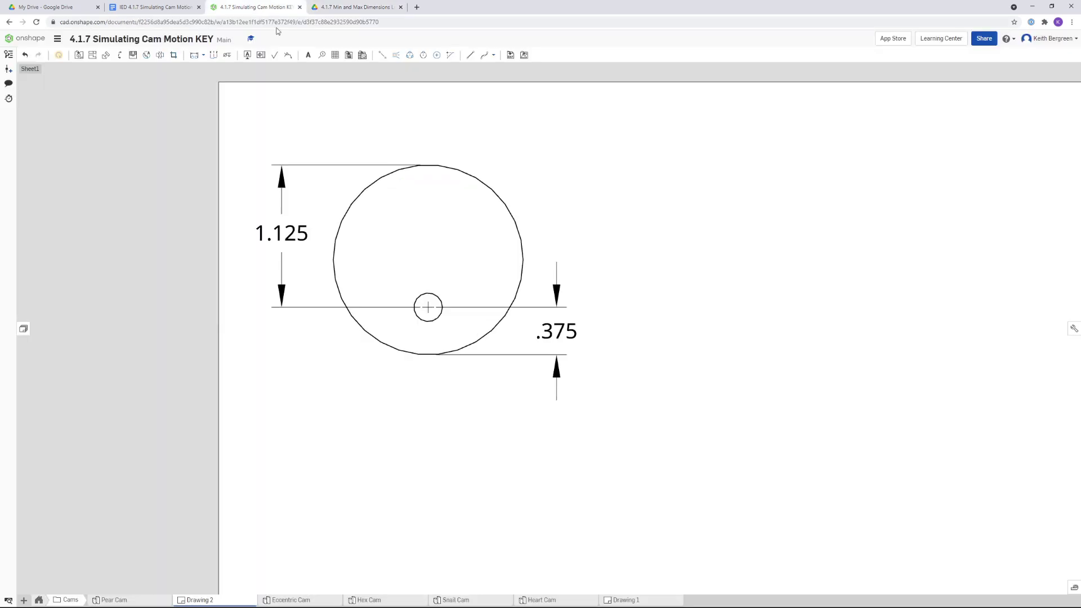
click(203, 55)
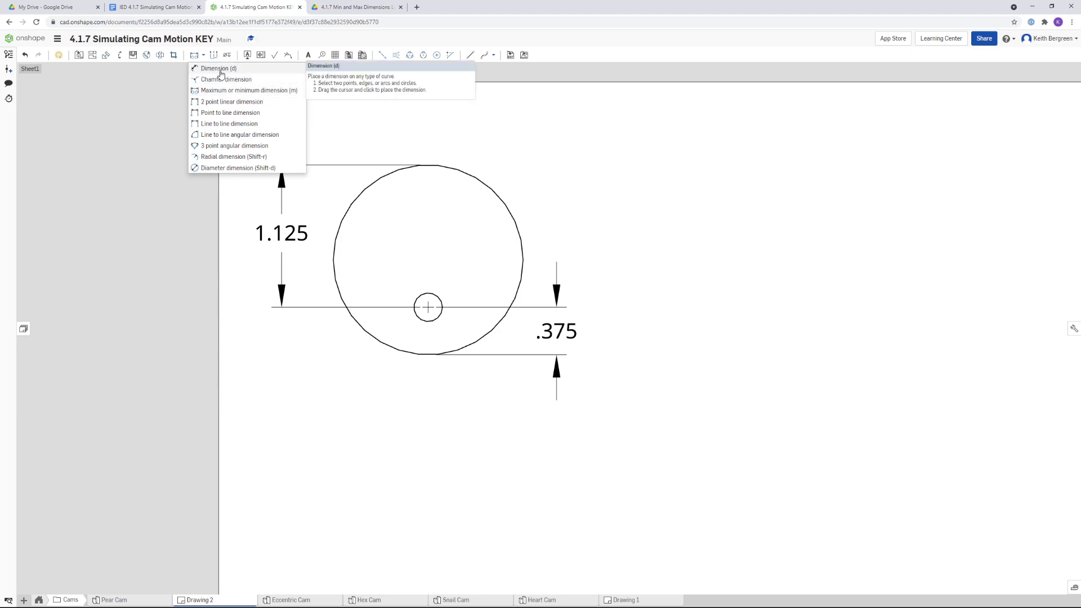
Step: Bring up 4.1.7 Min and Max Dimensions Labelled.pdf again to review the labelled cam outlines
click(338, 12)
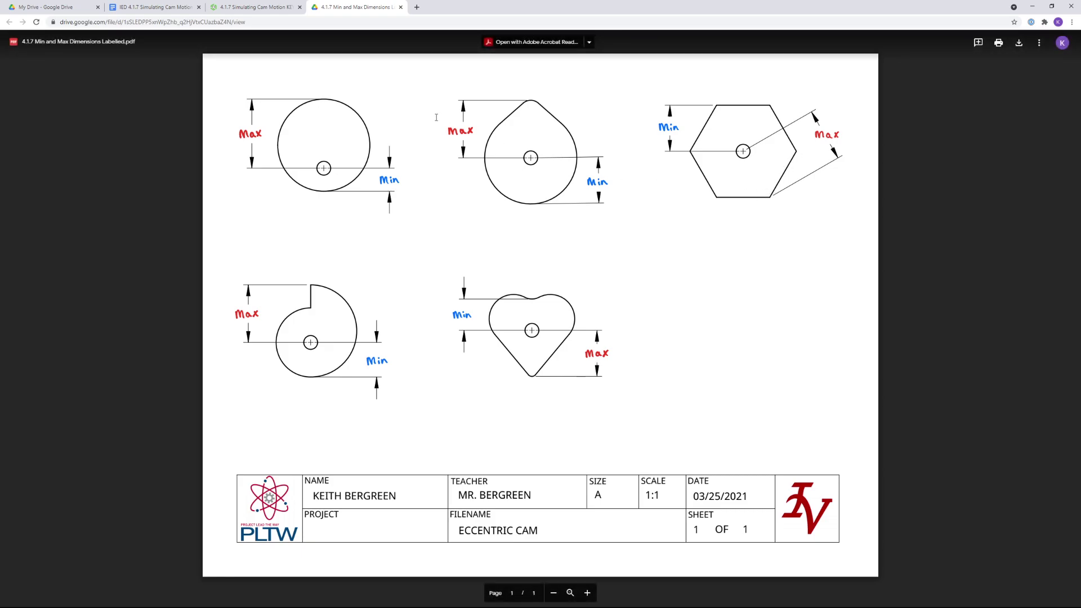
Step: Back in Drawing 2, zoom out and pan until the whole A-size sheet fits the window
click(265, 9)
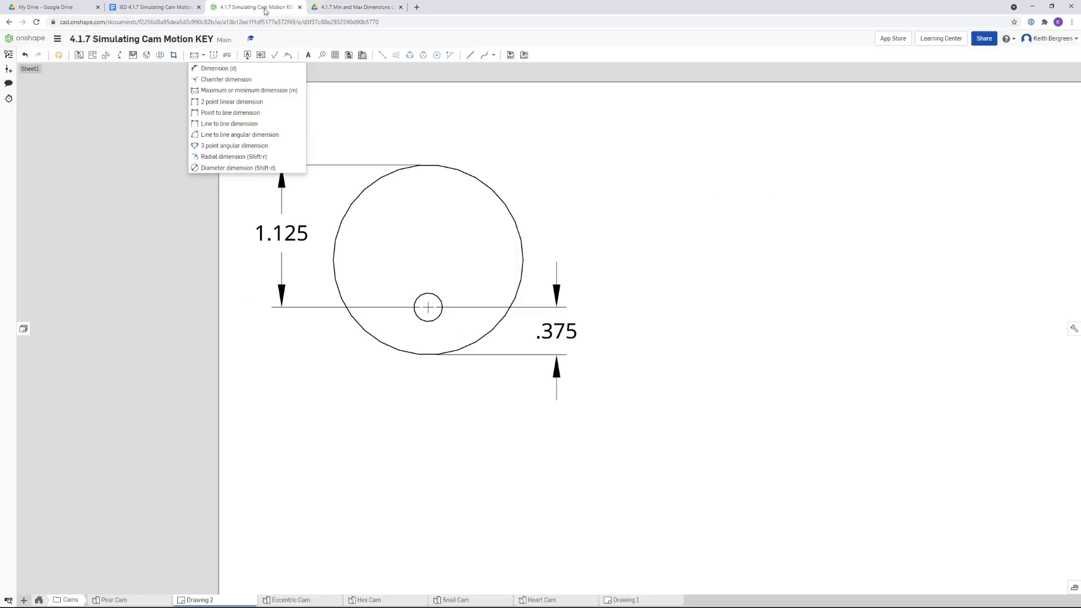
scroll(535, 186, down, 5)
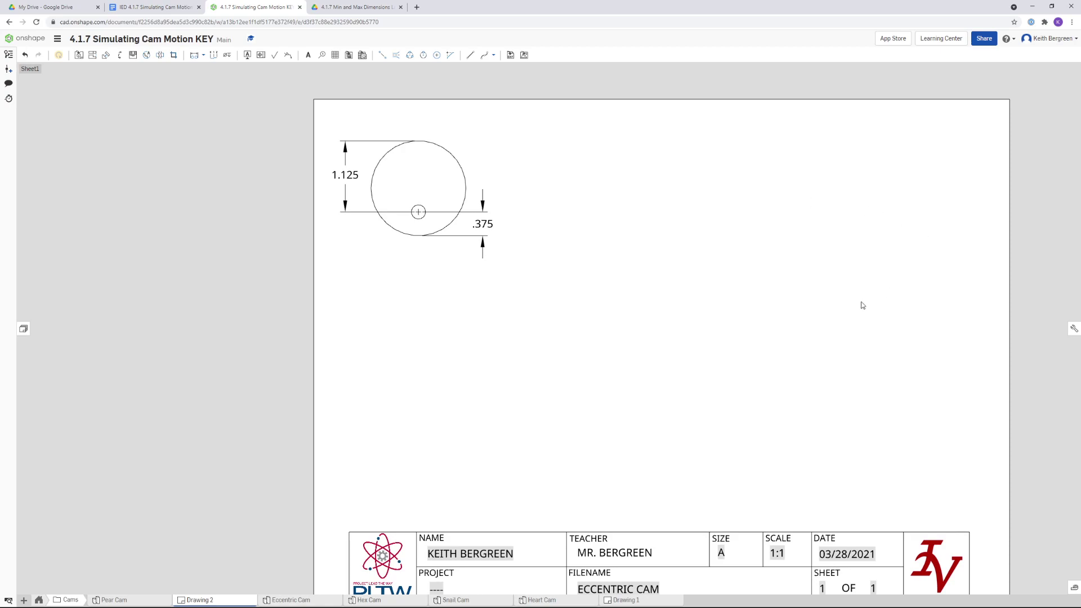
mouse_move(657, 369)
middle_down()
mouse_move(652, 354)
mouse_move(611, 341)
mouse_move(608, 326)
middle_up()
scroll(611, 341, down, 2)
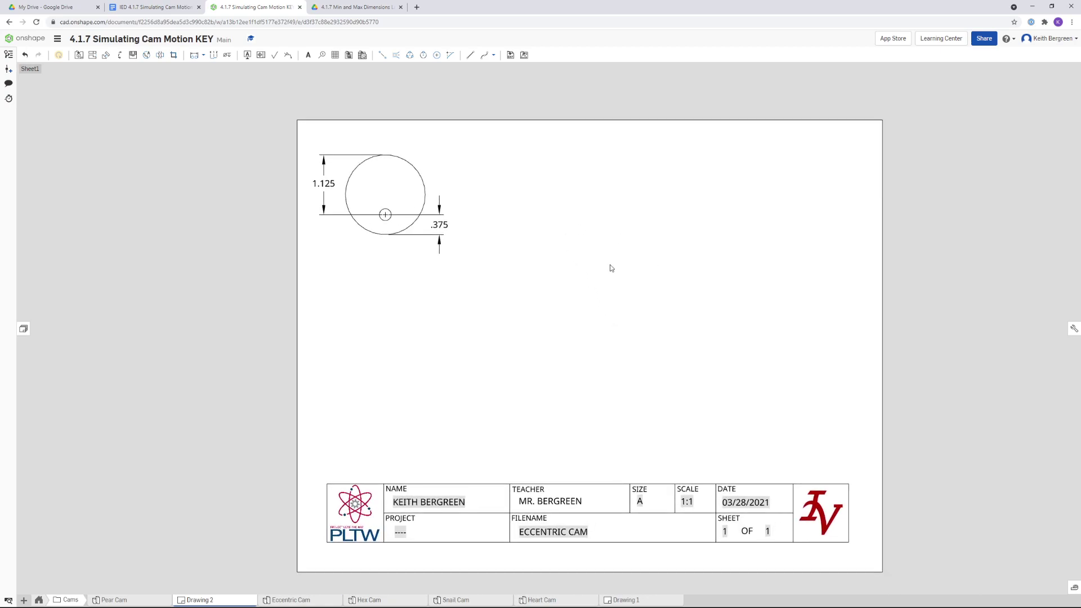